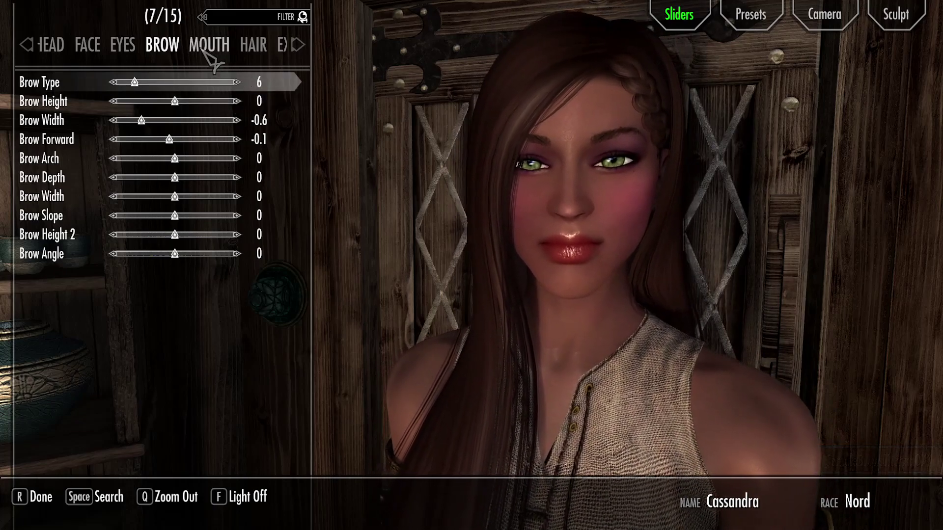
View Cassandra's hair colour settings in the HAIR tab and cancel without changes
{"action": "left_click", "coordinate": [253, 45]}
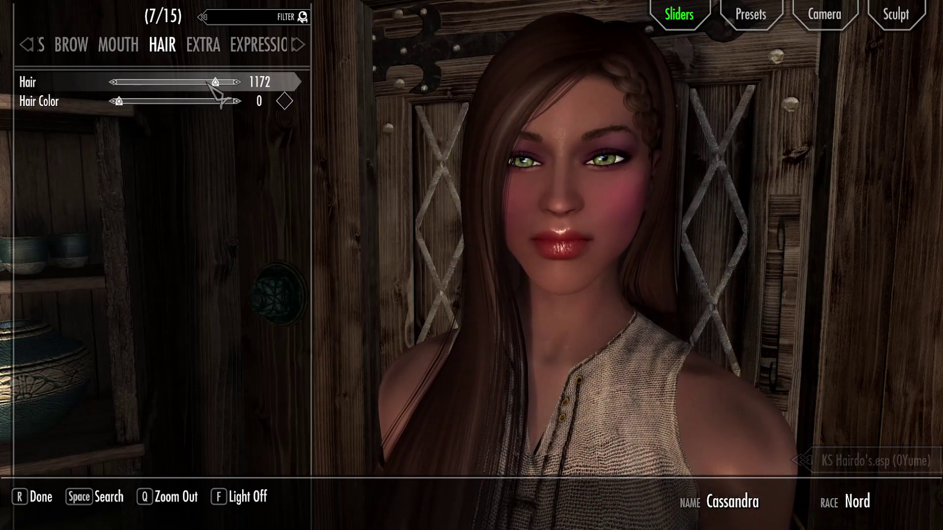
{"action": "left_click", "coordinate": [284, 102]}
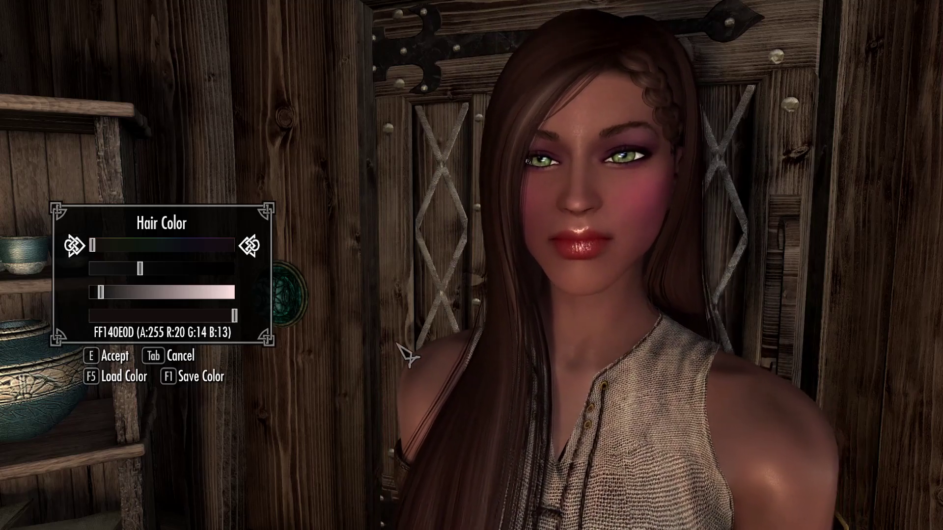
{"action": "left_click", "coordinate": [190, 357]}
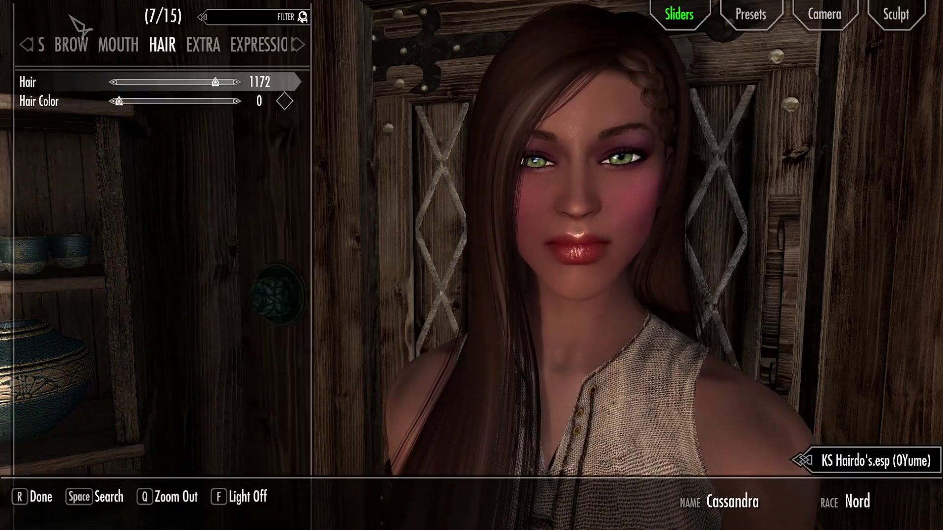
Step through the FACE category to reach the BODY sliders
{"action": "left_click", "coordinate": [71, 44]}
{"action": "left_click", "coordinate": [85, 45]}
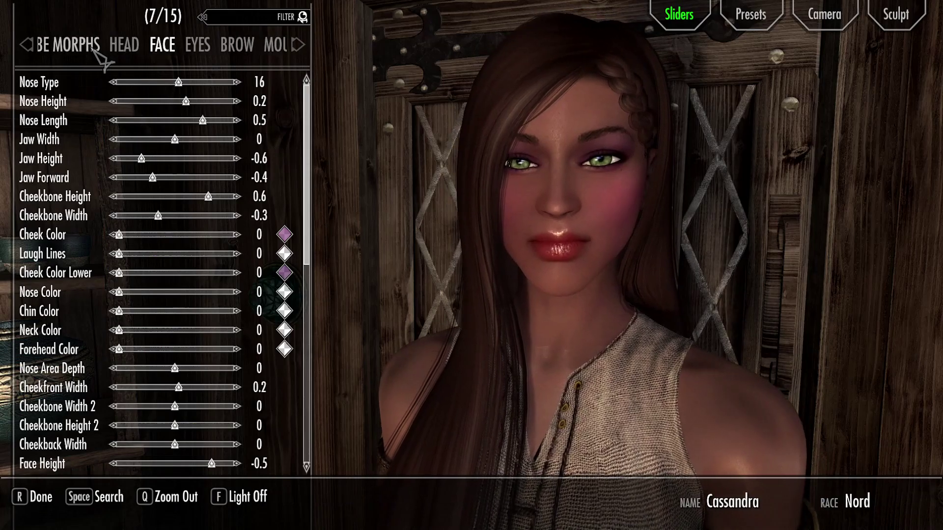
{"action": "left_click", "coordinate": [95, 45]}
{"action": "left_click", "coordinate": [101, 45]}
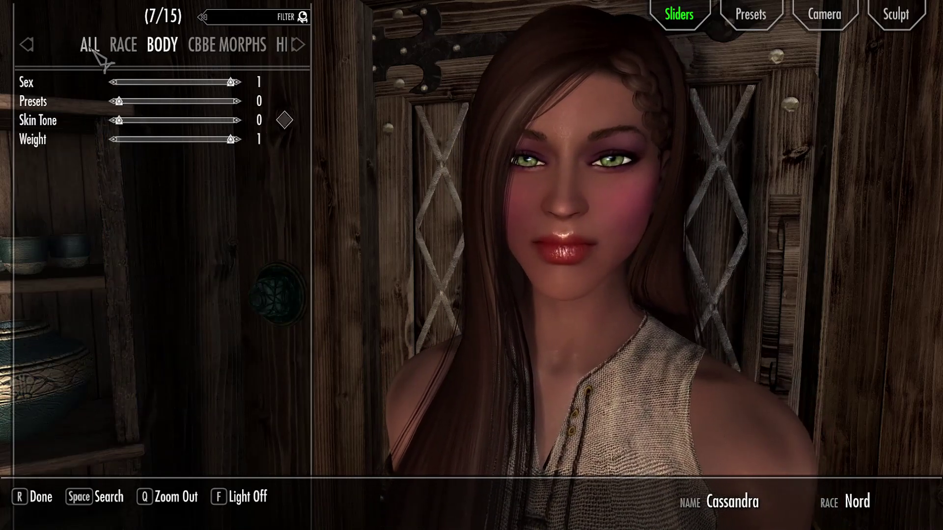
{"action": "left_click", "coordinate": [286, 122]}
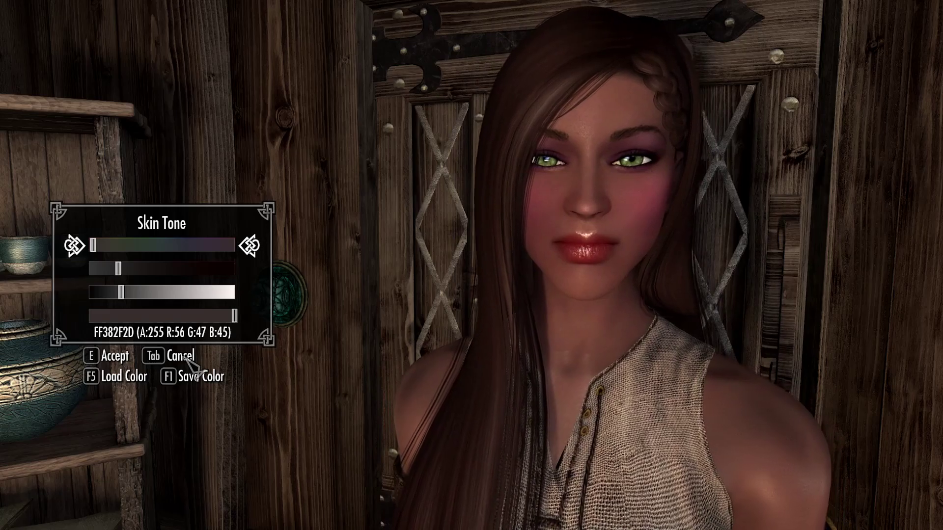
{"action": "left_click", "coordinate": [187, 358]}
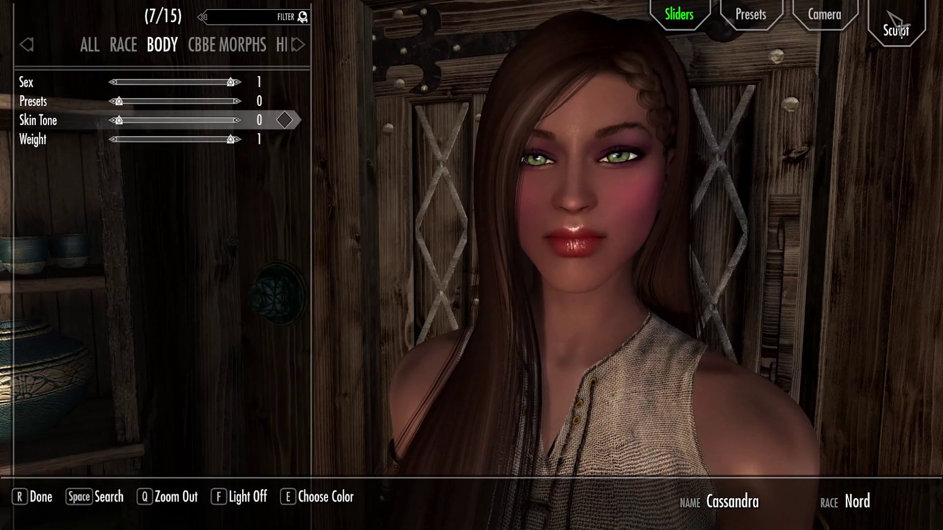
Export the head from the Sculpt view as 'Cassadra Follower HP 01' into CharGen
{"action": "left_click", "coordinate": [896, 25]}
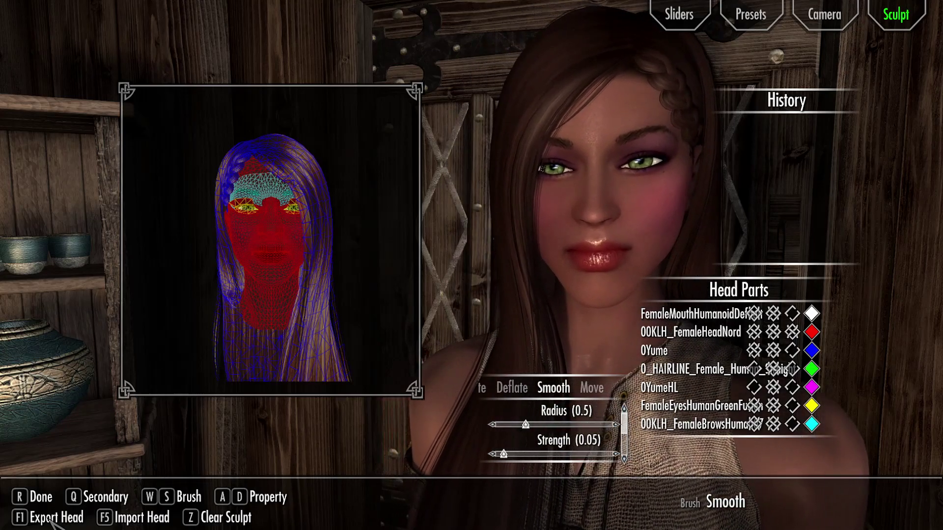
{"action": "left_click", "coordinate": [50, 519]}
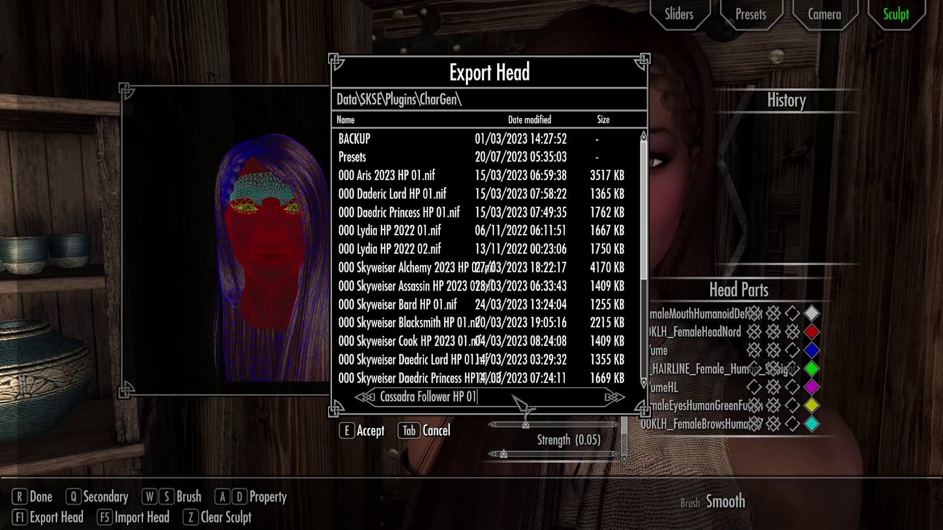
{"action": "left_click", "coordinate": [369, 431]}
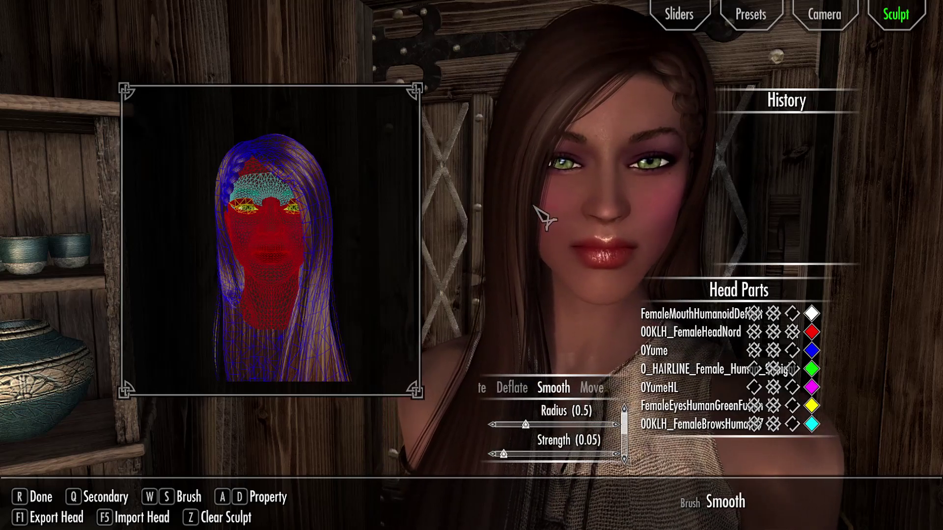
Finish the character with Done, keeping the name Cassandra
{"action": "key", "text": "r"}
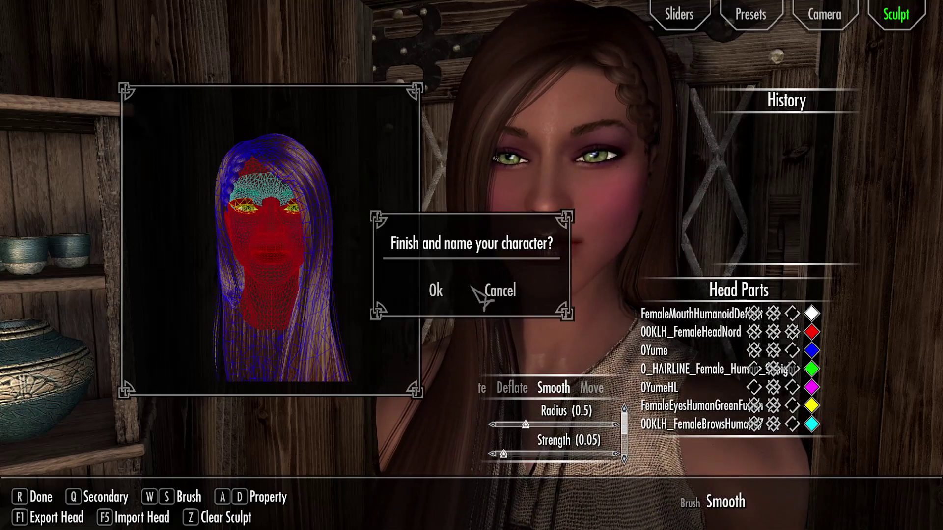
{"action": "left_click", "coordinate": [438, 290]}
{"action": "left_click", "coordinate": [411, 299]}
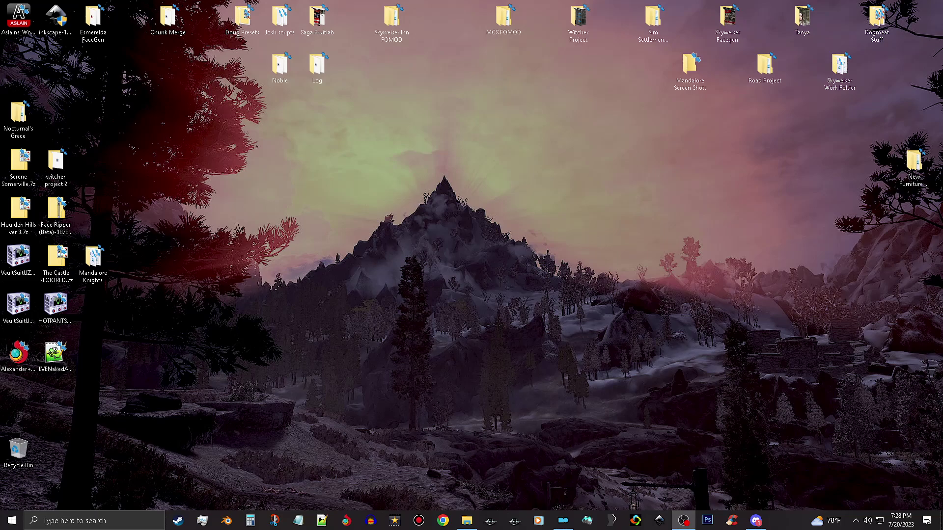
Switch to File Explorer and open D:\Mod Organizer 2\Skyrim AE 01\overwrite
{"action": "key", "text": "alt+Tab"}
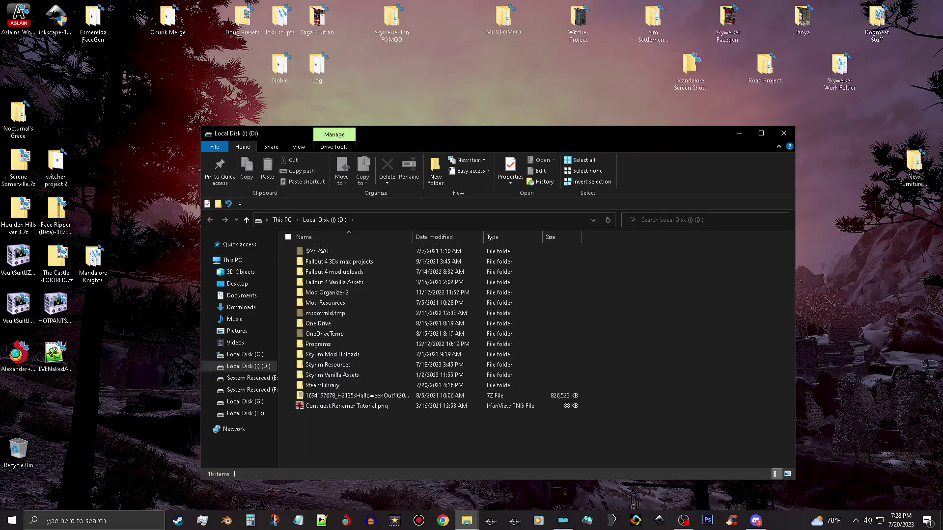
{"action": "double_click", "coordinate": [512, 293]}
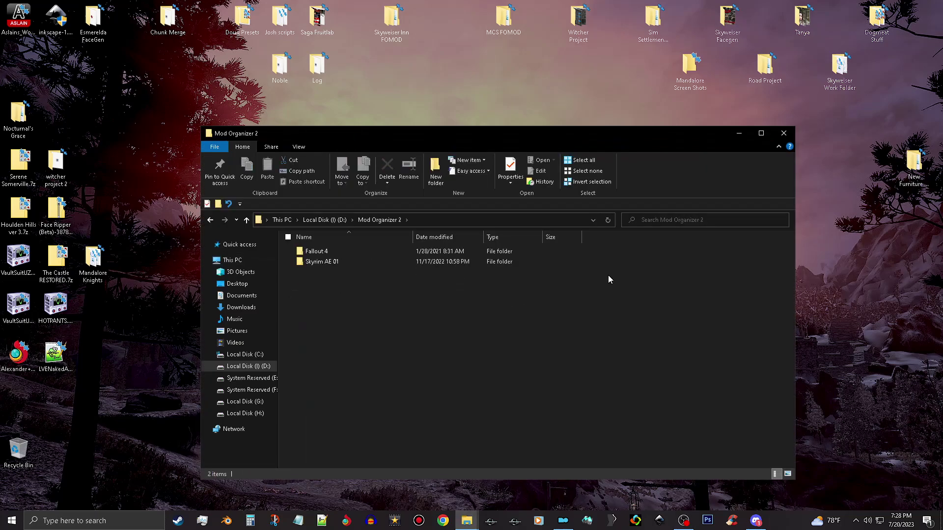
{"action": "double_click", "coordinate": [497, 262]}
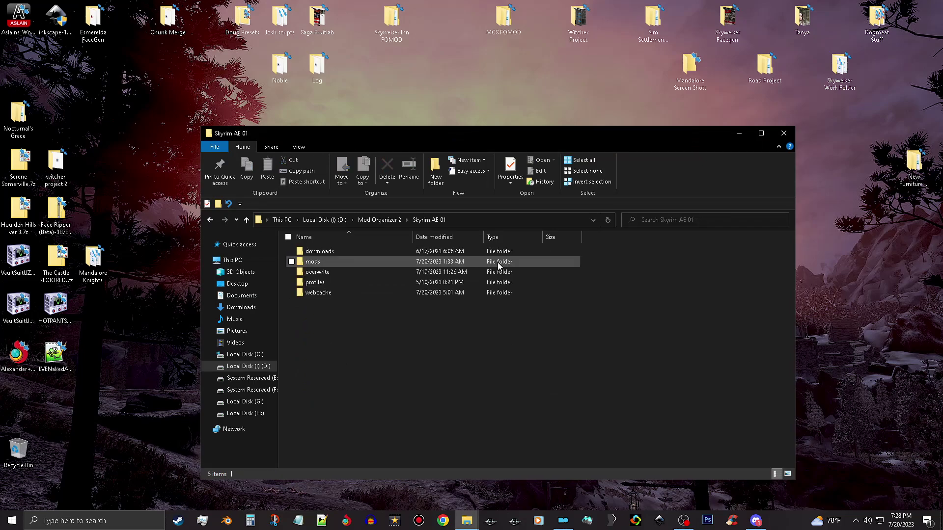
{"action": "double_click", "coordinate": [460, 273]}
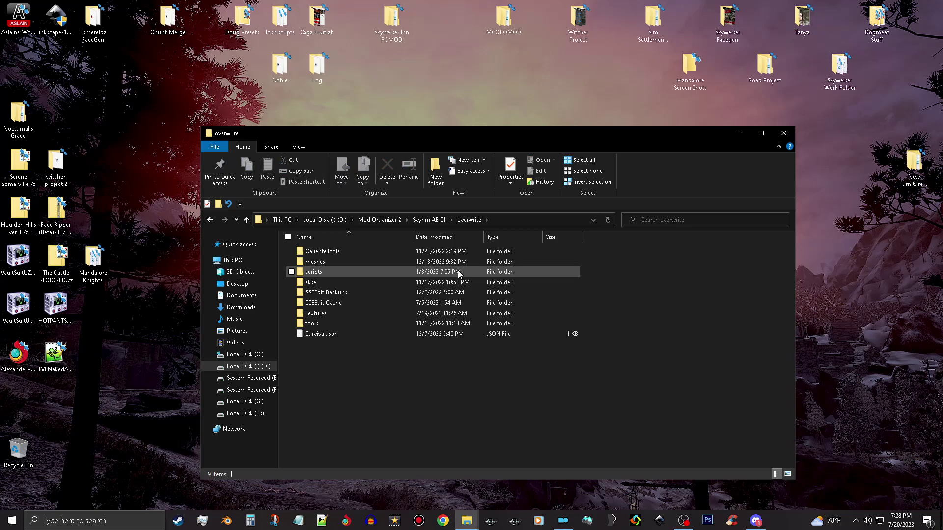
Open skse\plugins\CharGen, then minimize the CharGen window
{"action": "left_click", "coordinate": [452, 285]}
{"action": "double_click", "coordinate": [452, 284]}
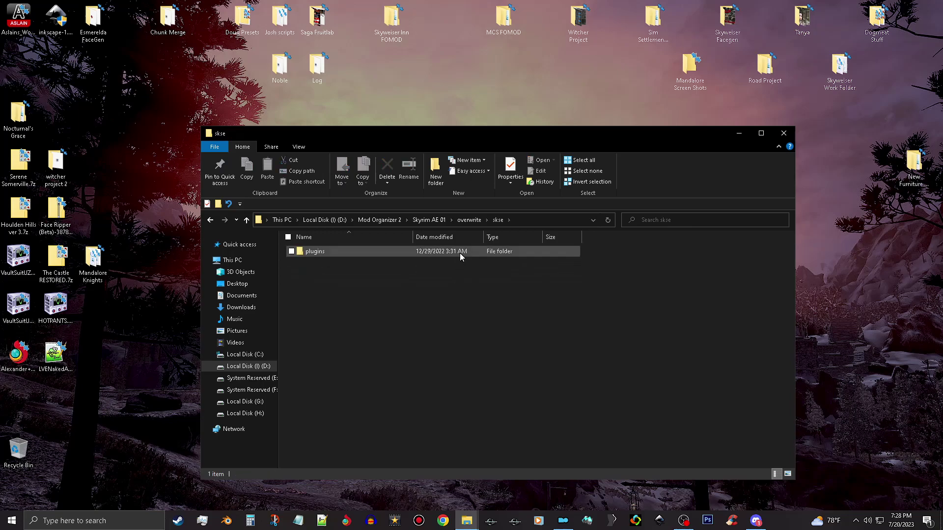
{"action": "double_click", "coordinate": [460, 253]}
{"action": "double_click", "coordinate": [460, 262]}
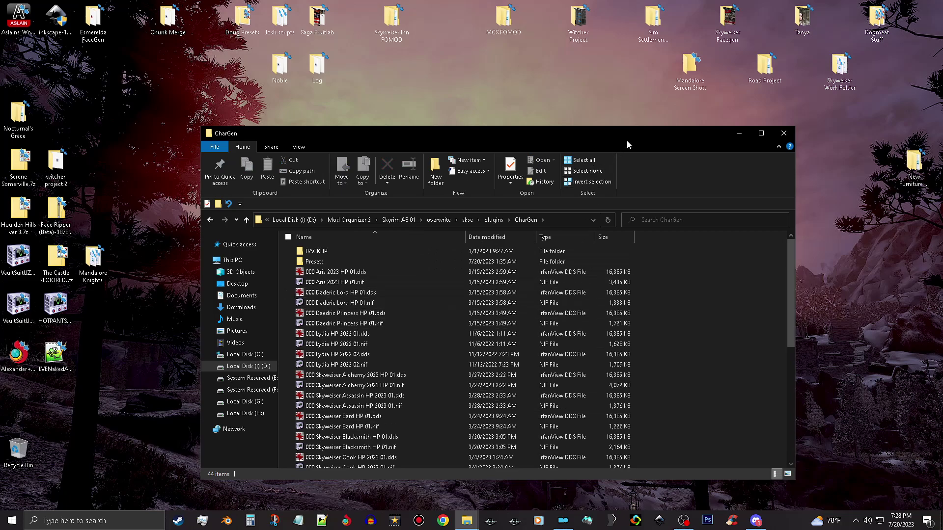
{"action": "left_click", "coordinate": [739, 133]}
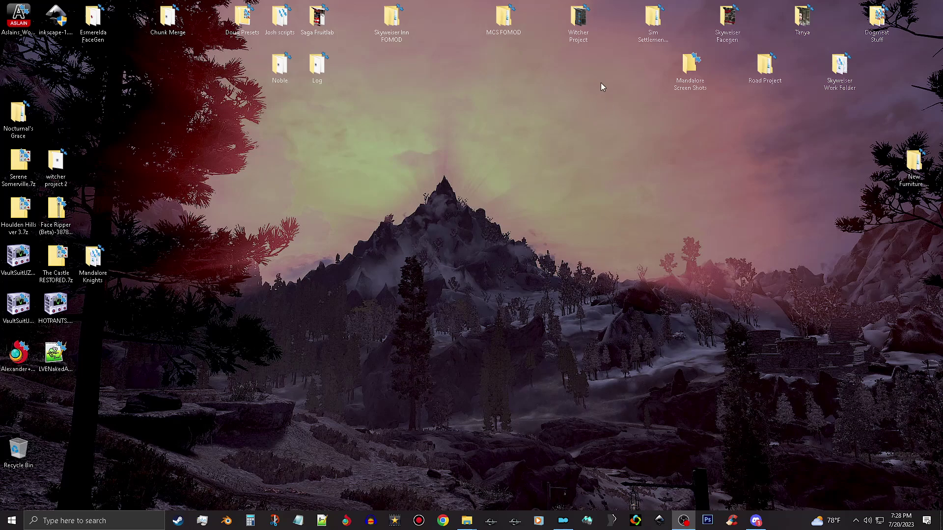
Add a new desktop folder and name it 'Cassandra Follower Work Folder'
{"action": "right_click", "coordinate": [616, 82]}
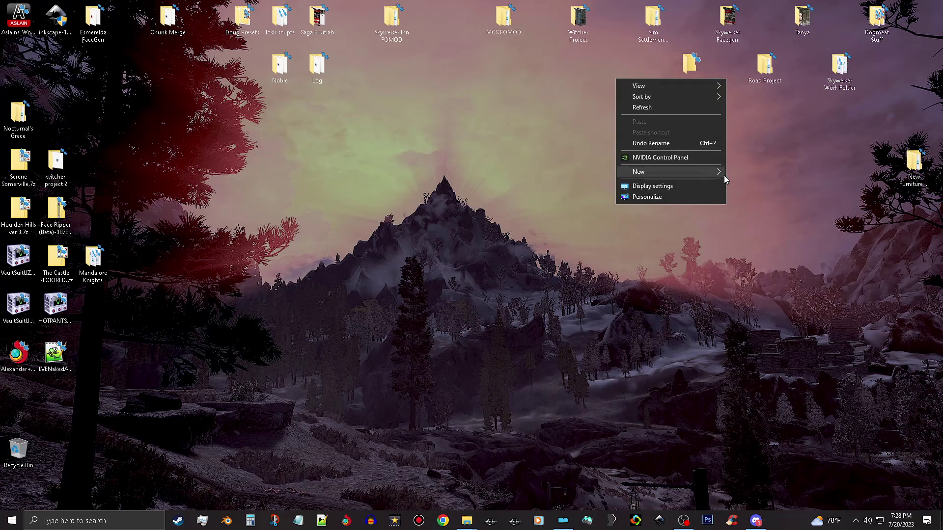
{"action": "mouse_move", "coordinate": [719, 172]}
{"action": "left_click", "coordinate": [767, 173]}
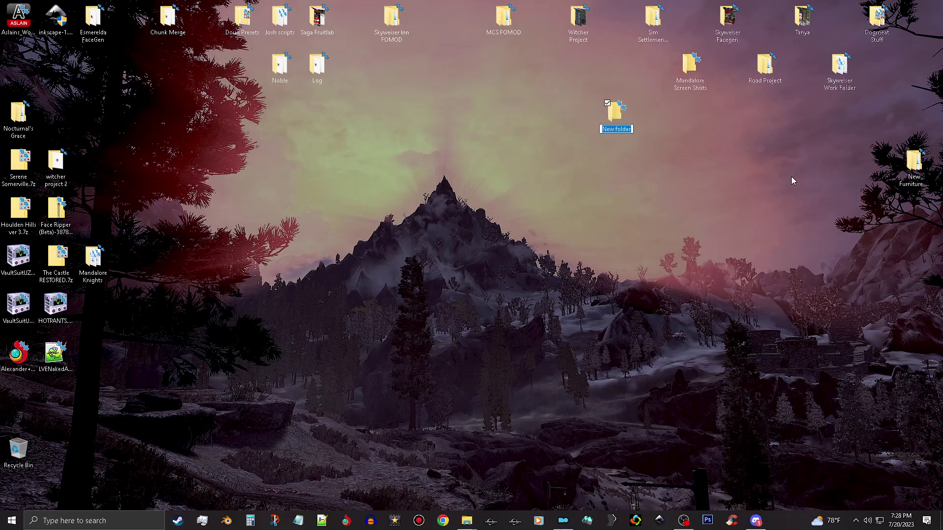
{"action": "type", "text": "Cassandar"}
{"action": "key", "text": "BackSpace"}
{"action": "key", "text": "BackSpace"}
{"action": "type", "text": "ra Fol"}
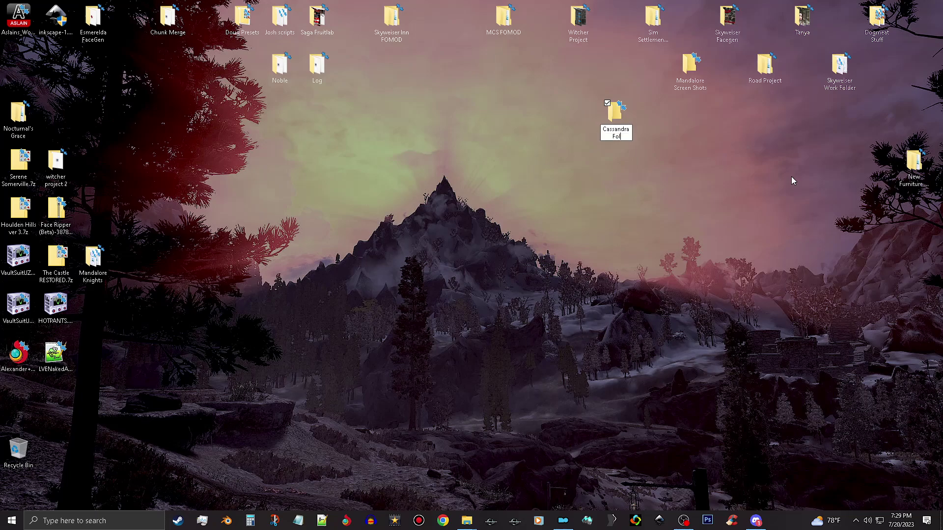
{"action": "type", "text": "lower Work Folder"}
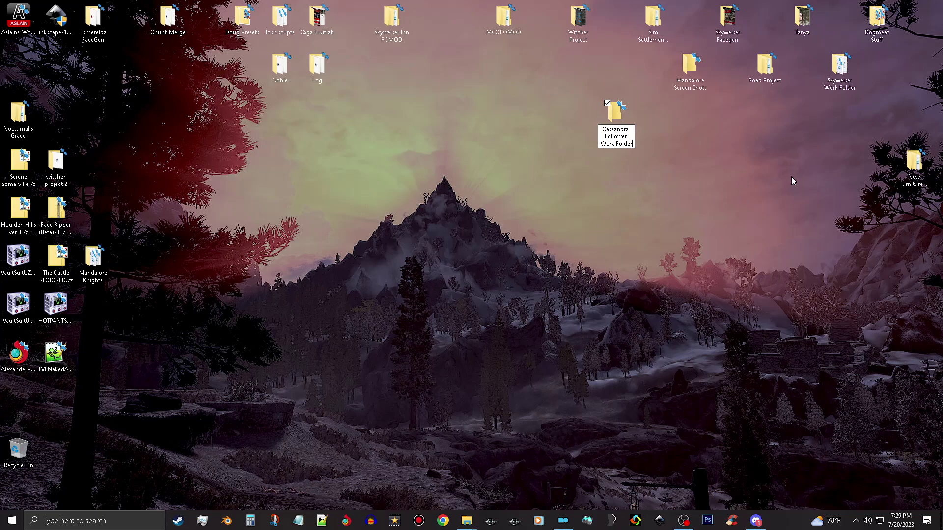
{"action": "key", "text": "Return"}
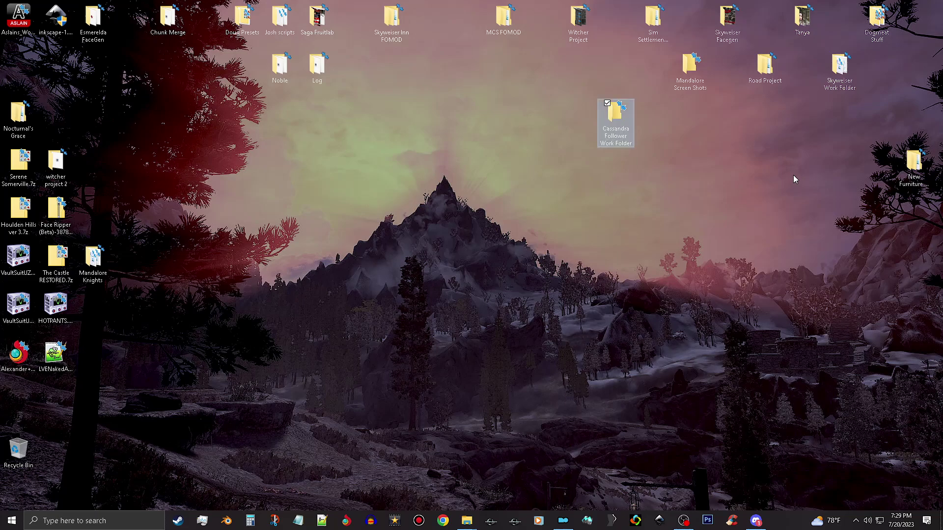
Open the work folder beside the CharGen window, with CharGen brought to the front
{"action": "double_click", "coordinate": [616, 127]}
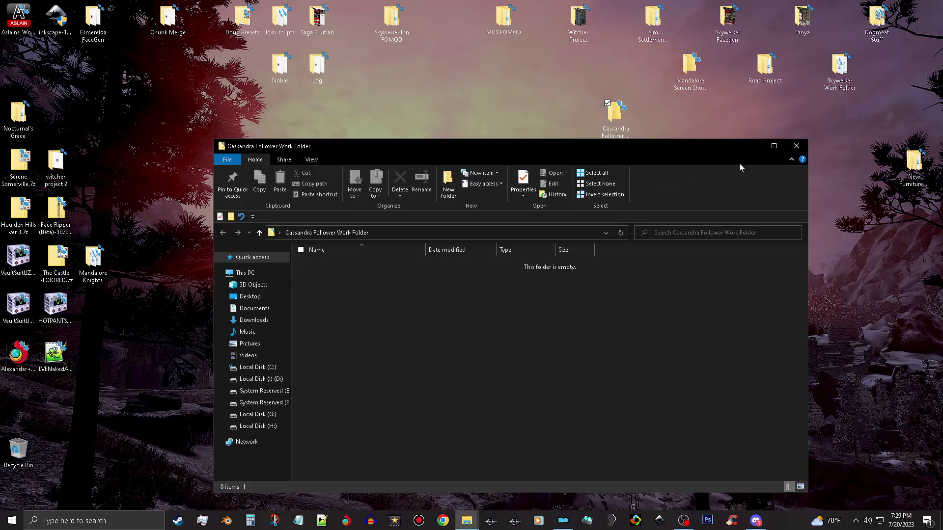
{"action": "left_click_drag", "start_coordinate": [697, 154], "coordinate": [809, 105]}
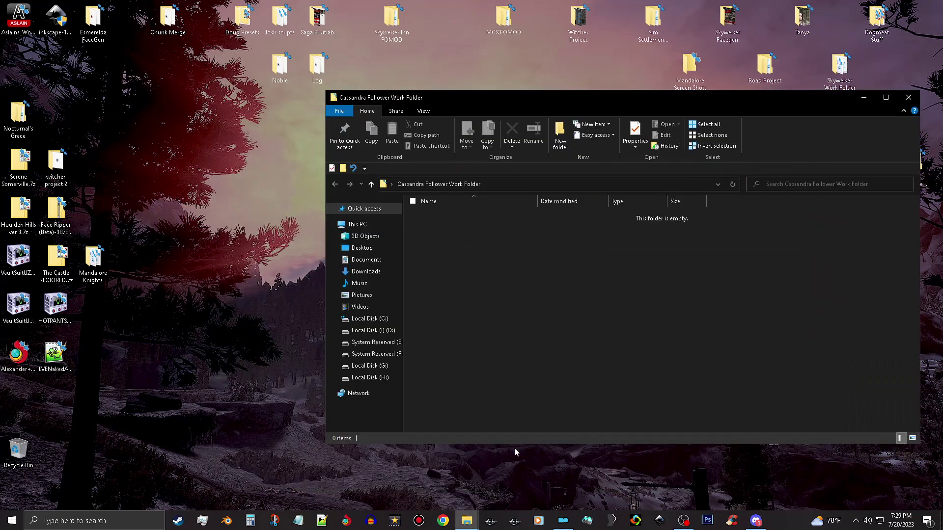
{"action": "left_click", "coordinate": [467, 526]}
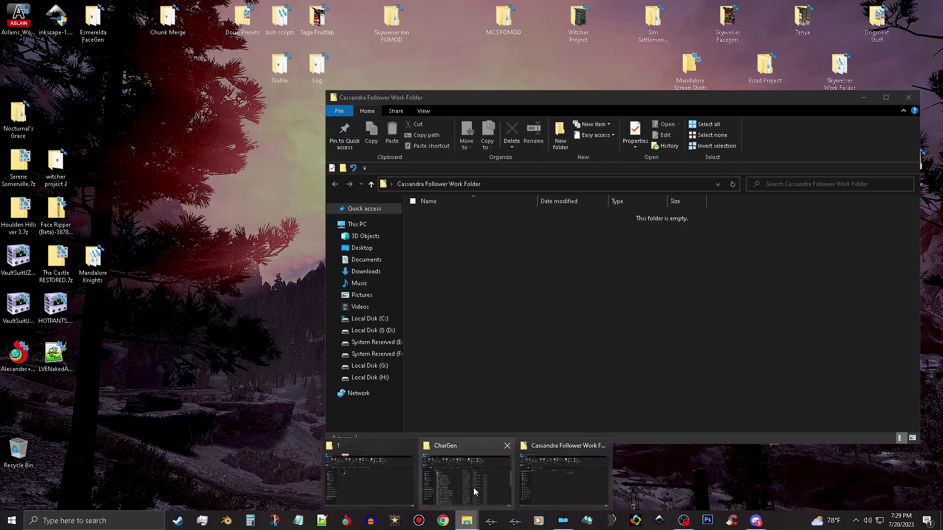
{"action": "left_click", "coordinate": [473, 488]}
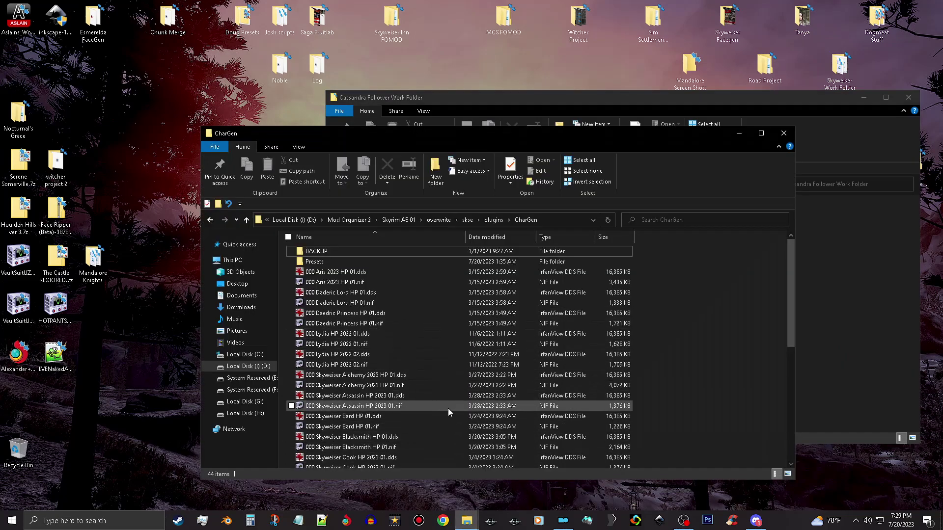
{"action": "scroll", "coordinate": [448, 408], "scroll_direction": "down", "scroll_amount": 7}
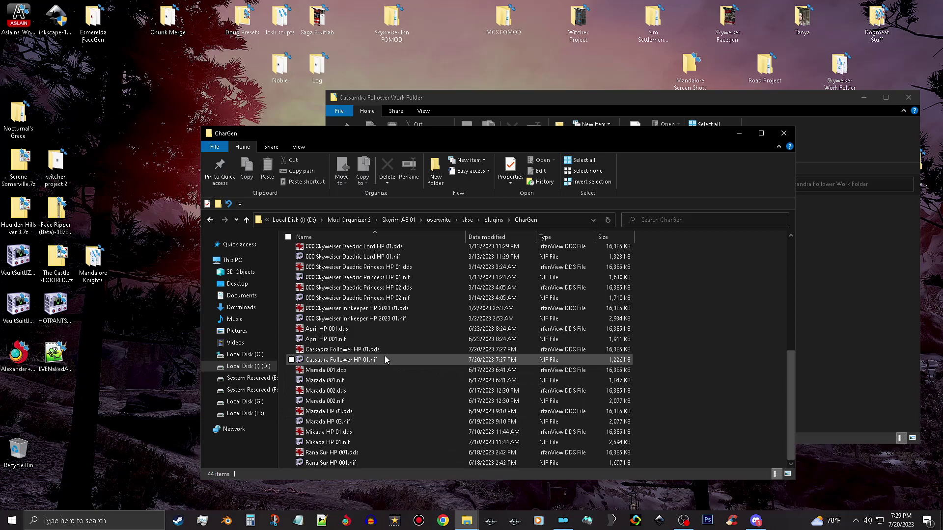
Copy Cassadra Follower HP 01.nif and .dds into the work folder, then close CharGen
{"action": "left_click", "coordinate": [385, 358]}
{"action": "left_click", "coordinate": [409, 349], "text": "ctrl"}
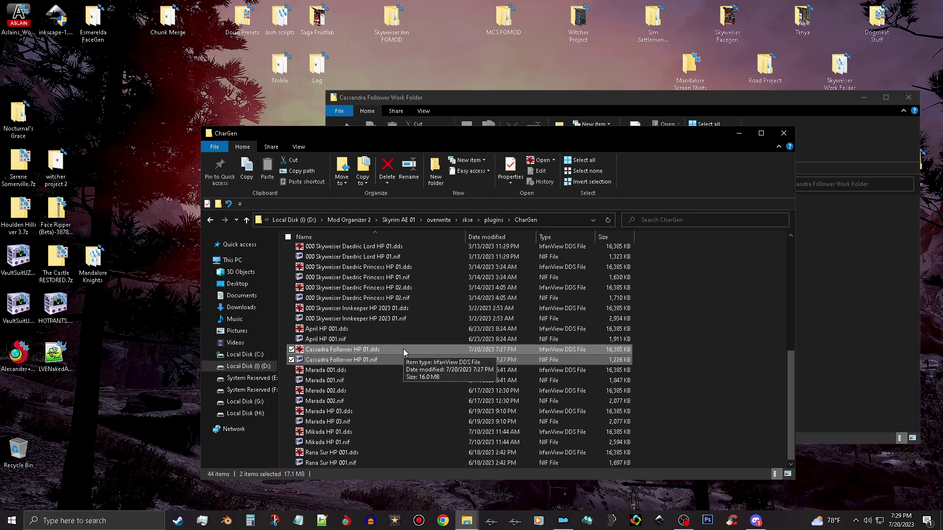
{"action": "left_click_drag", "start_coordinate": [403, 349], "coordinate": [859, 279]}
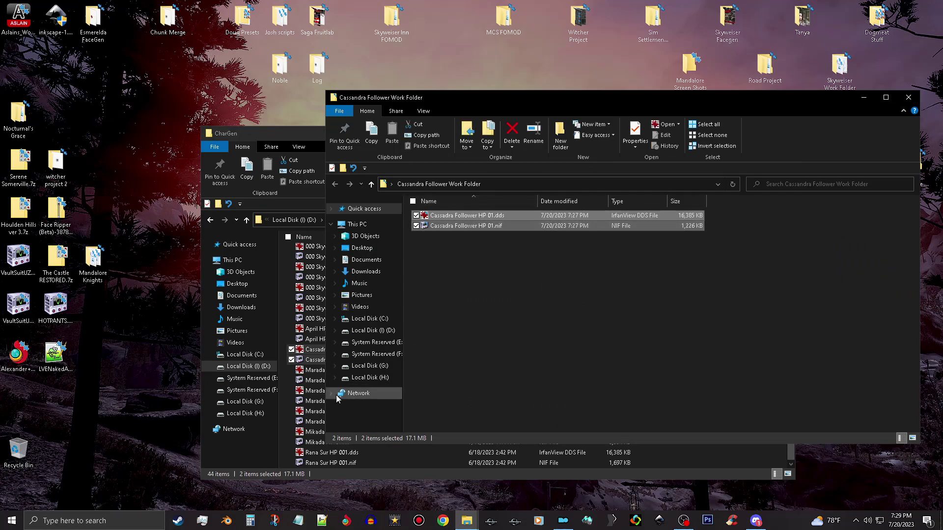
{"action": "left_click", "coordinate": [366, 474]}
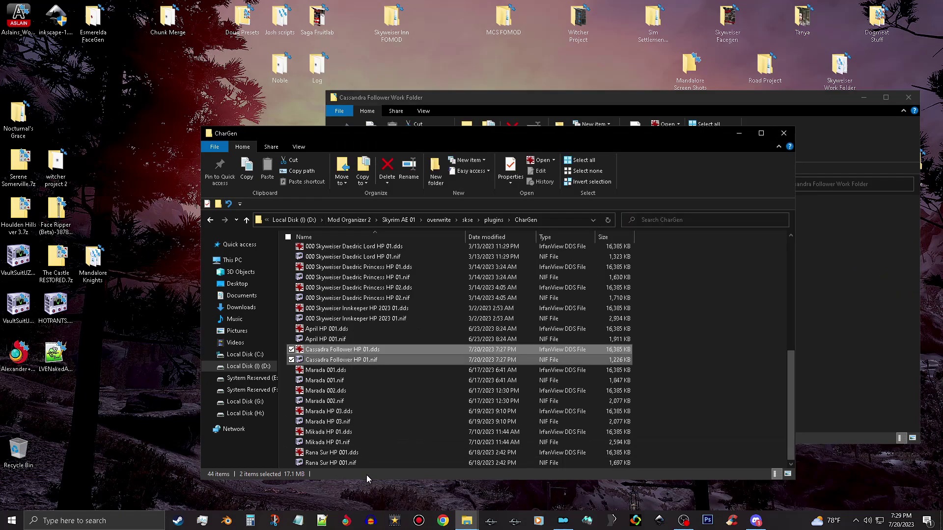
{"action": "left_click", "coordinate": [788, 137]}
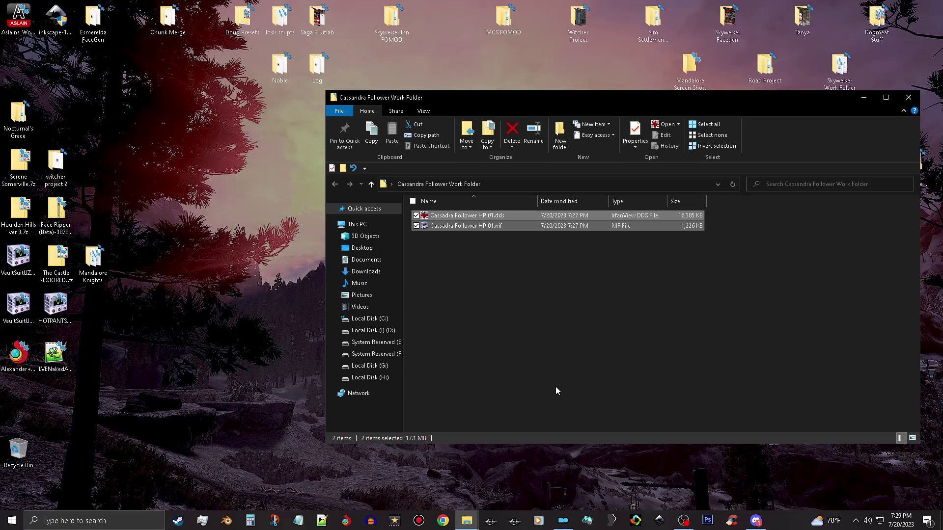